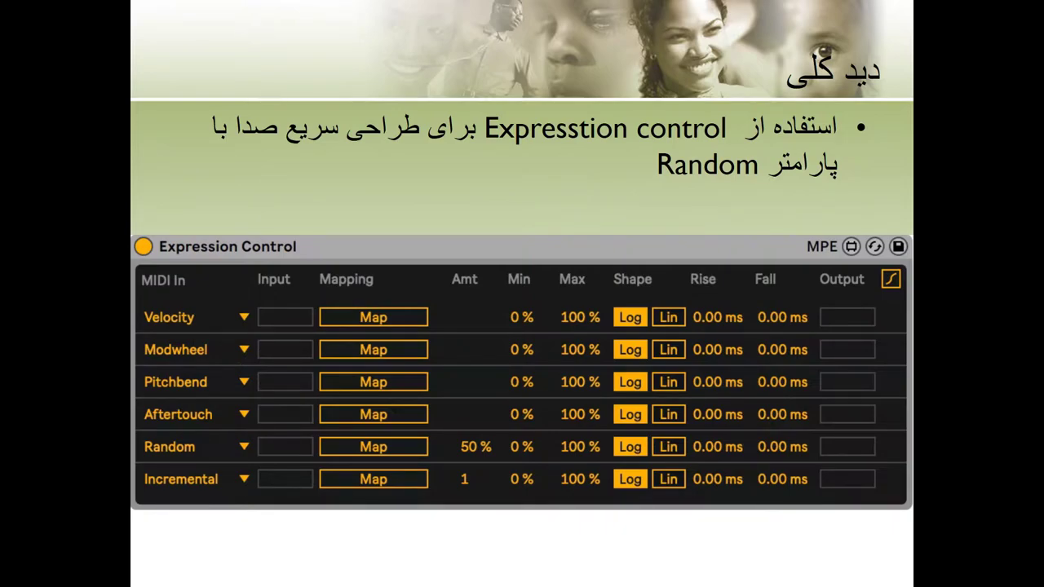
key(Right)
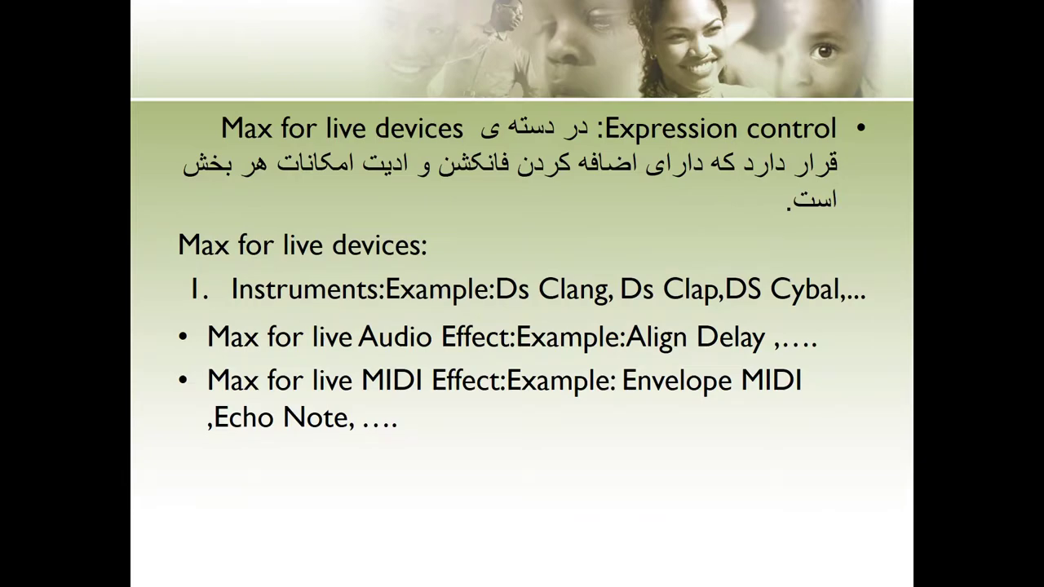
key(Right)
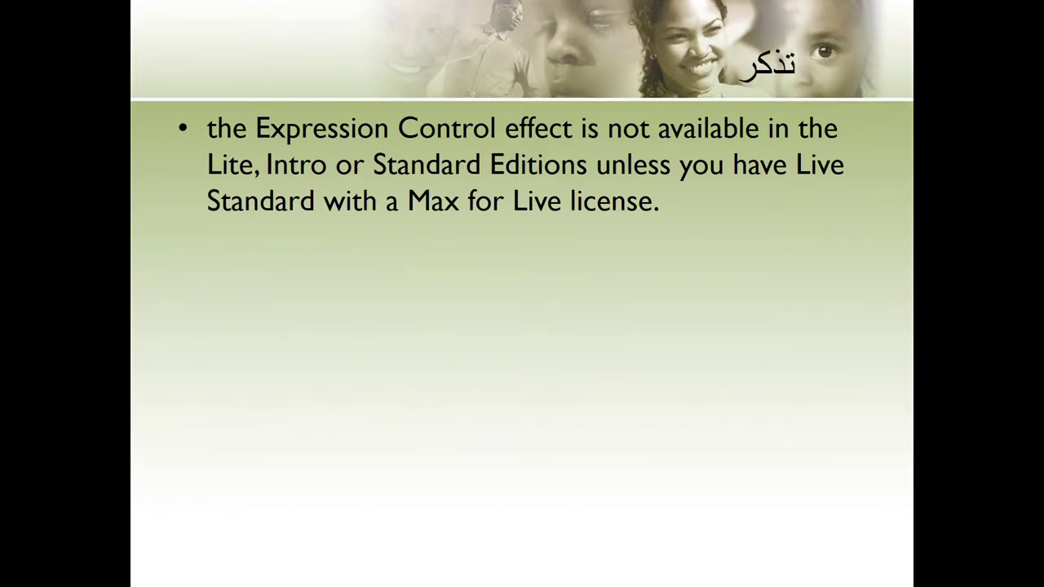
key(Right)
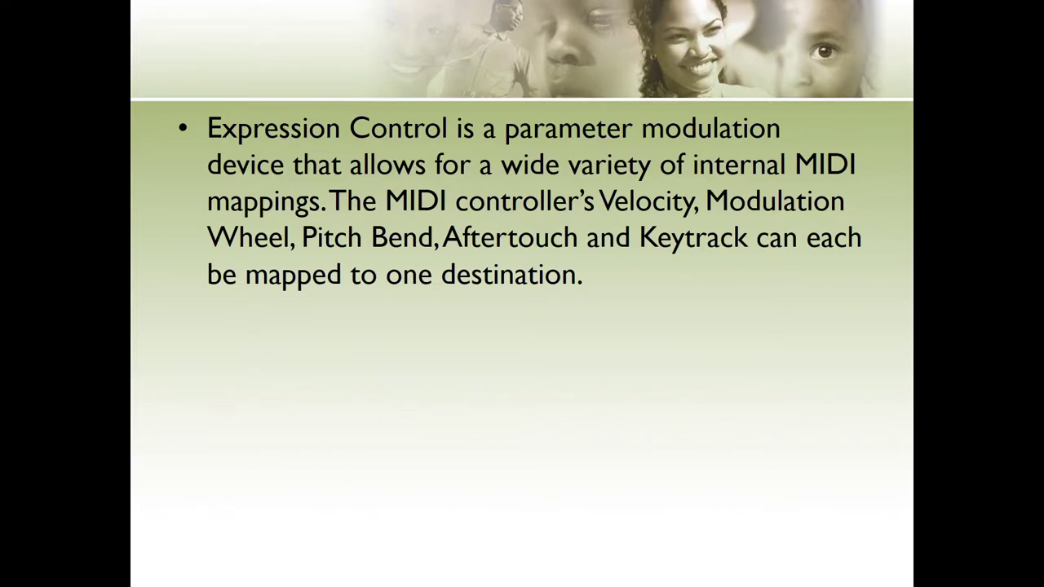
key(Right)
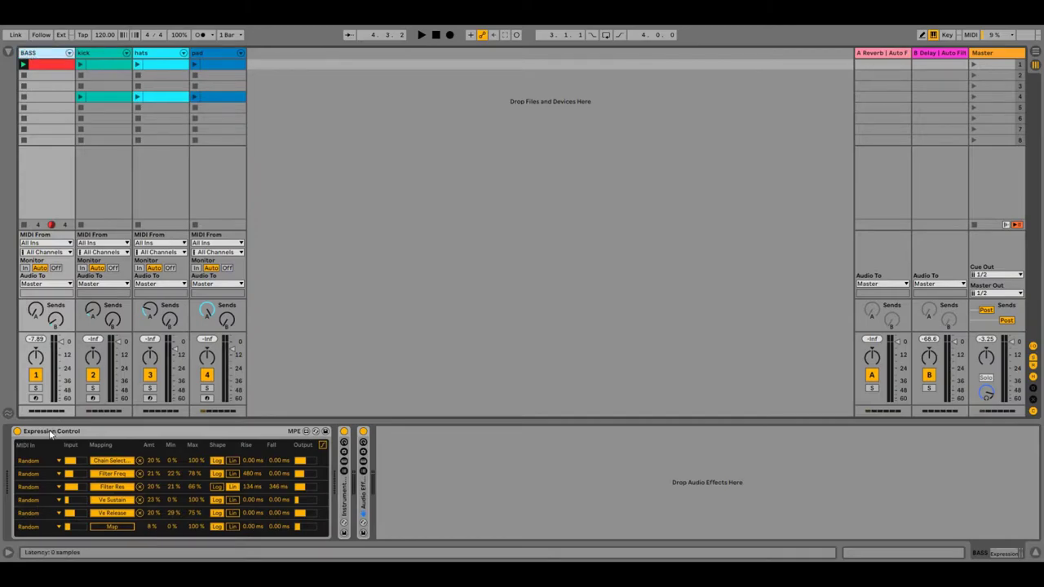
- Unfold the BASS track's Instrument Rack and display its macros, chain list and devices
double_click(345, 508)
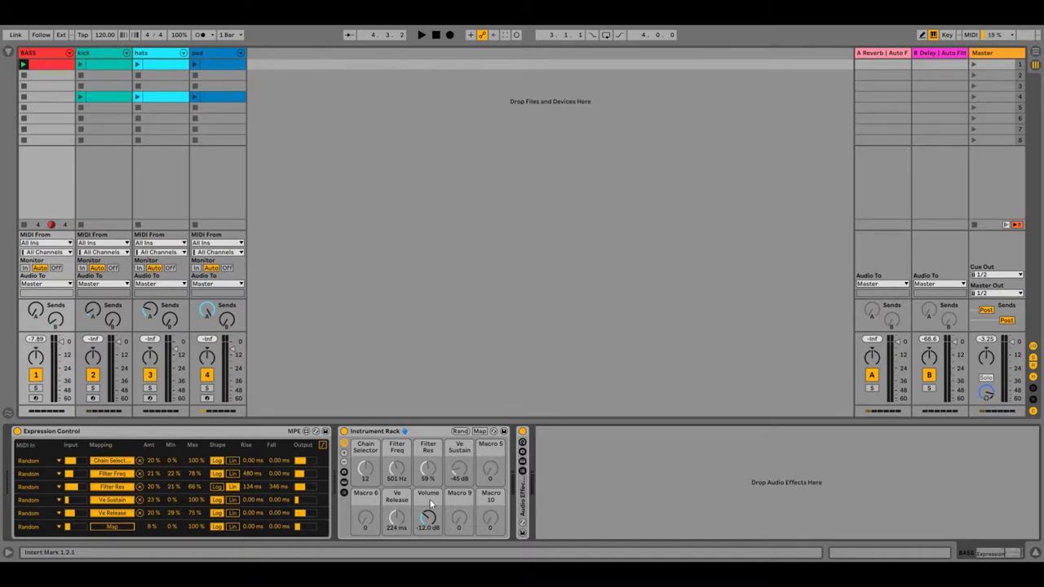
click(343, 494)
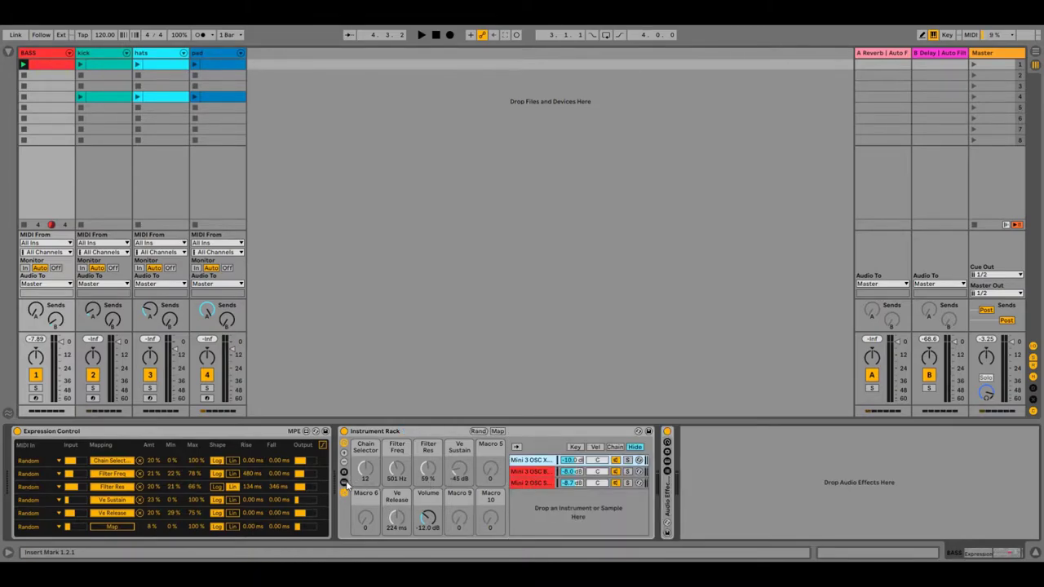
click(345, 483)
drag(929, 558, 951, 557)
- Open the BASS clip and examine its Randomize, Velocity Range, note Chance and per-note expression settings
double_click(62, 68)
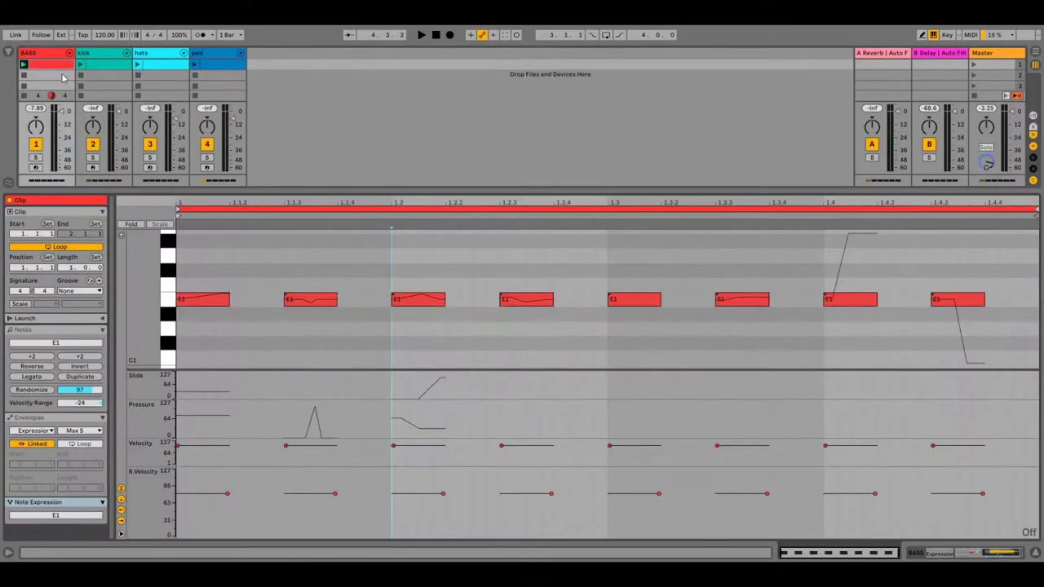
click(43, 347)
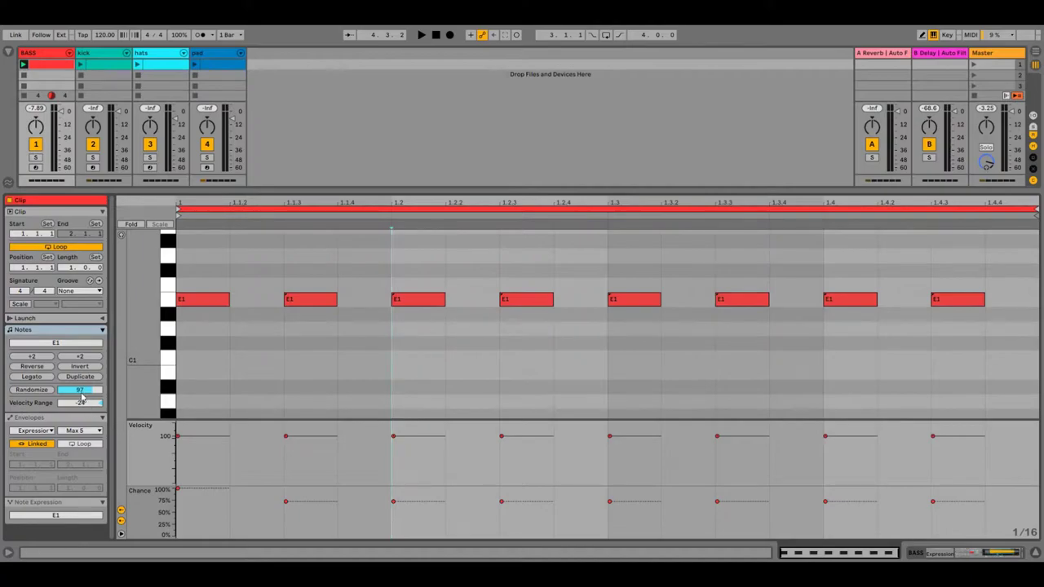
drag(82, 400, 85, 408)
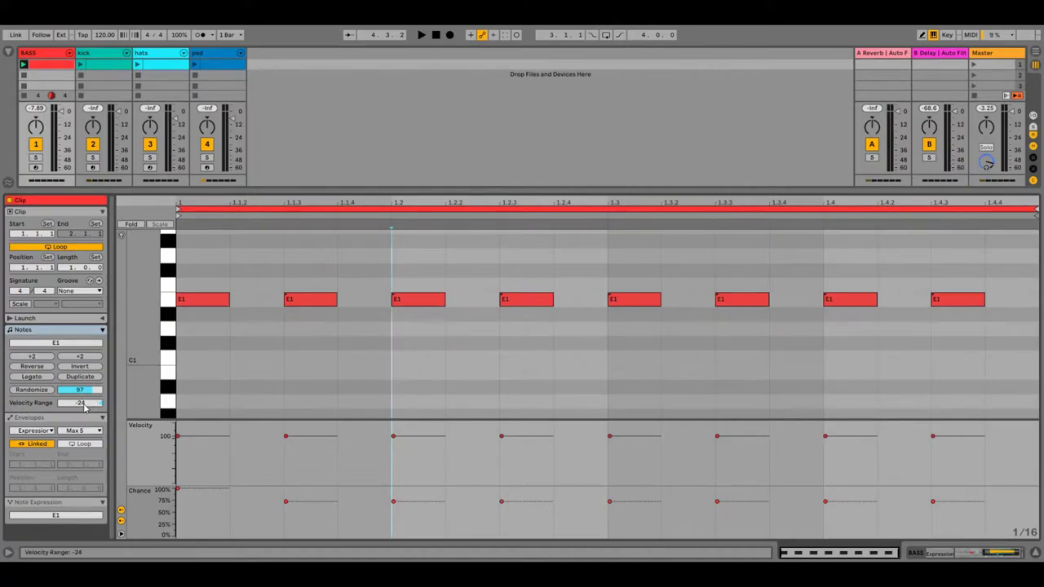
click(189, 493)
click(300, 504)
click(226, 492)
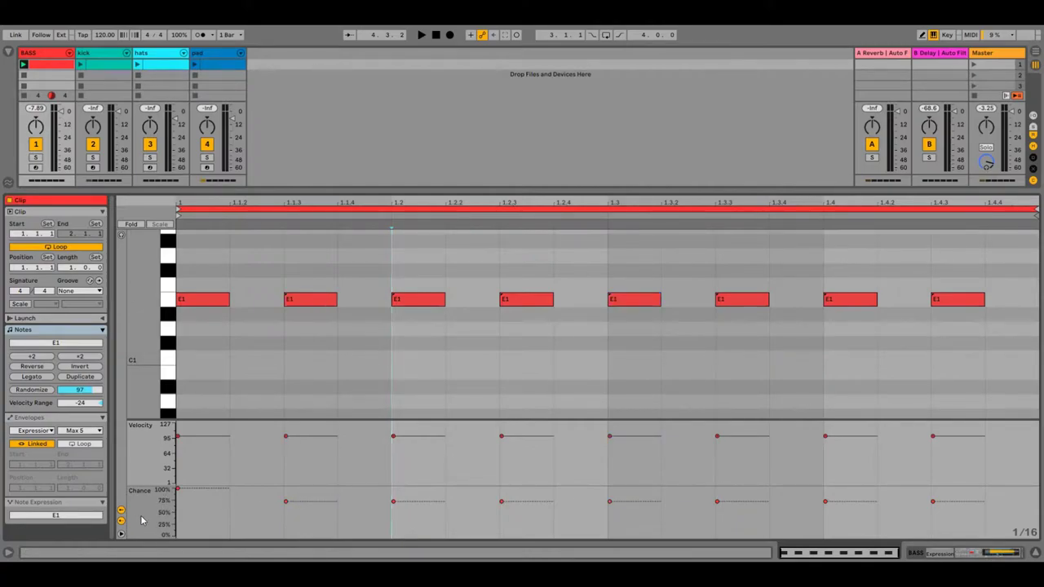
click(71, 519)
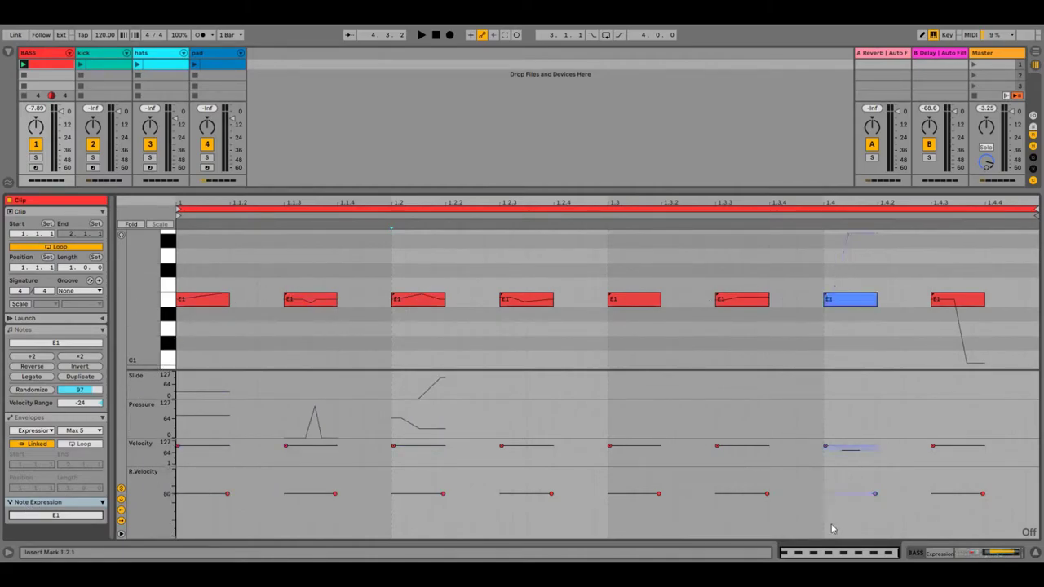
- Launch the BASS clip and show the chain zones of its Instrument Rack during playback
click(23, 65)
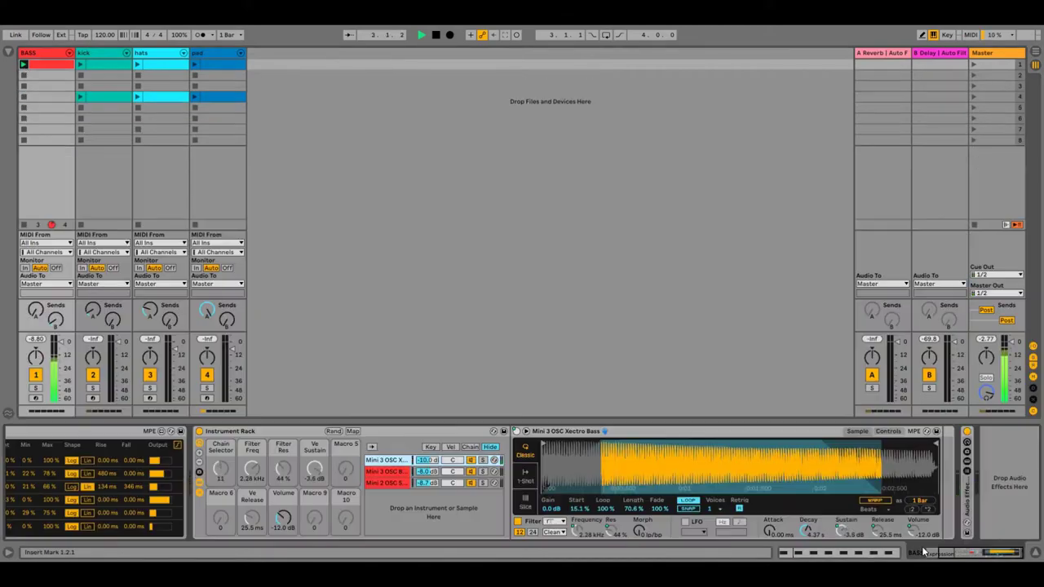
click(916, 553)
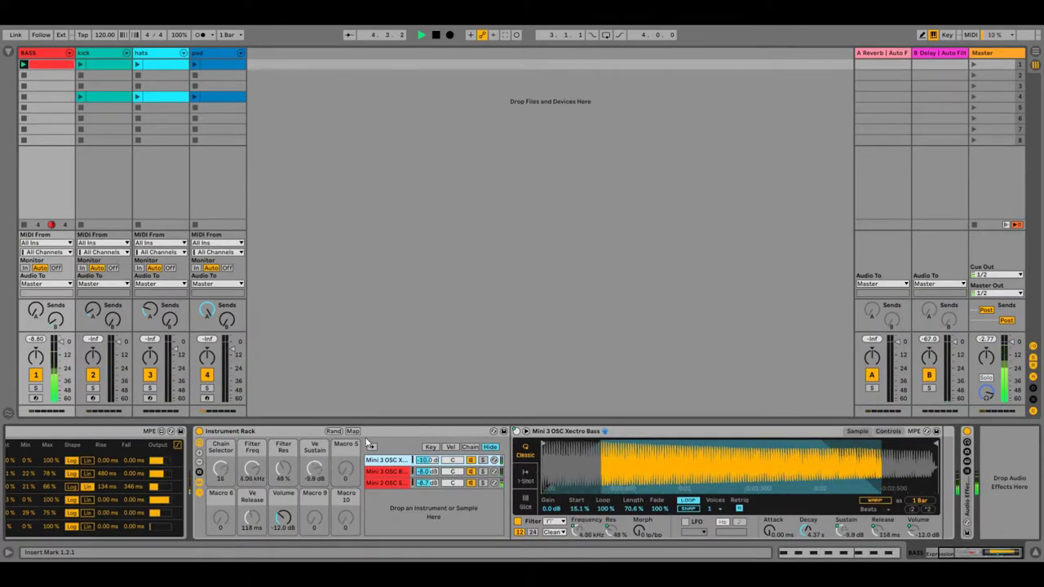
click(473, 447)
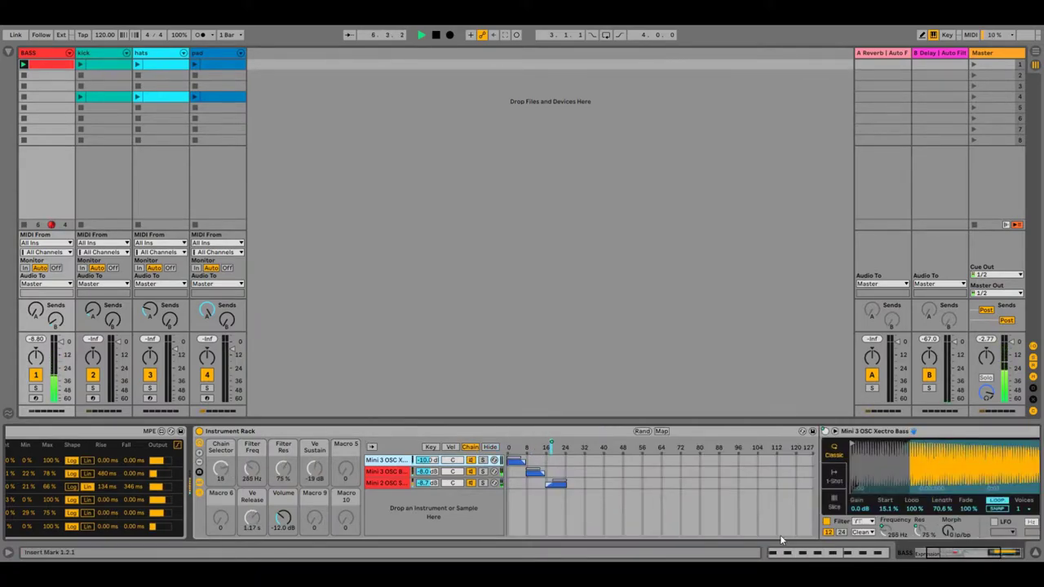
drag(943, 556, 933, 558)
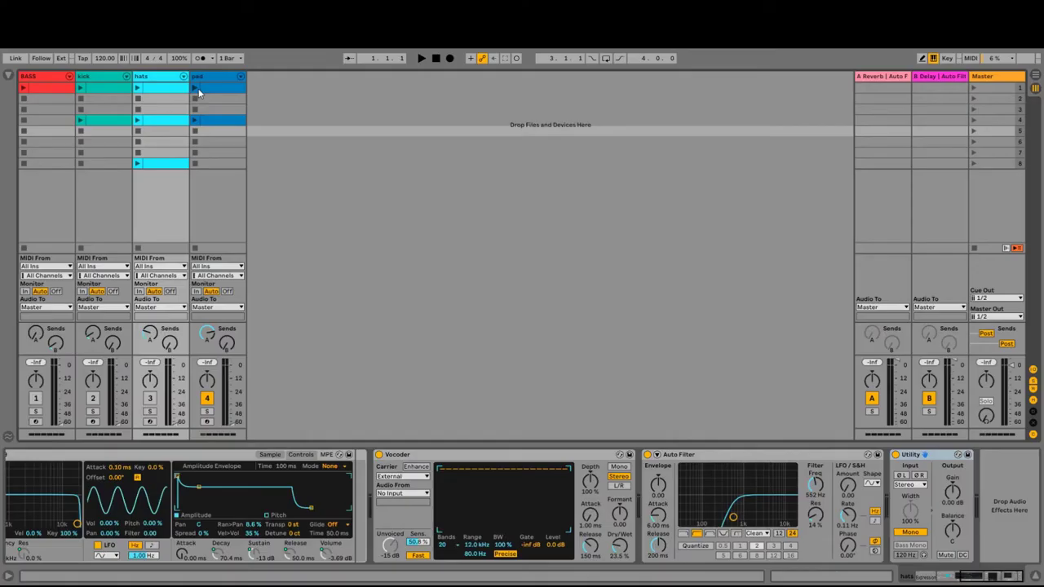
- Launch the first clip of the pad track and the first clip of the hats track
click(196, 88)
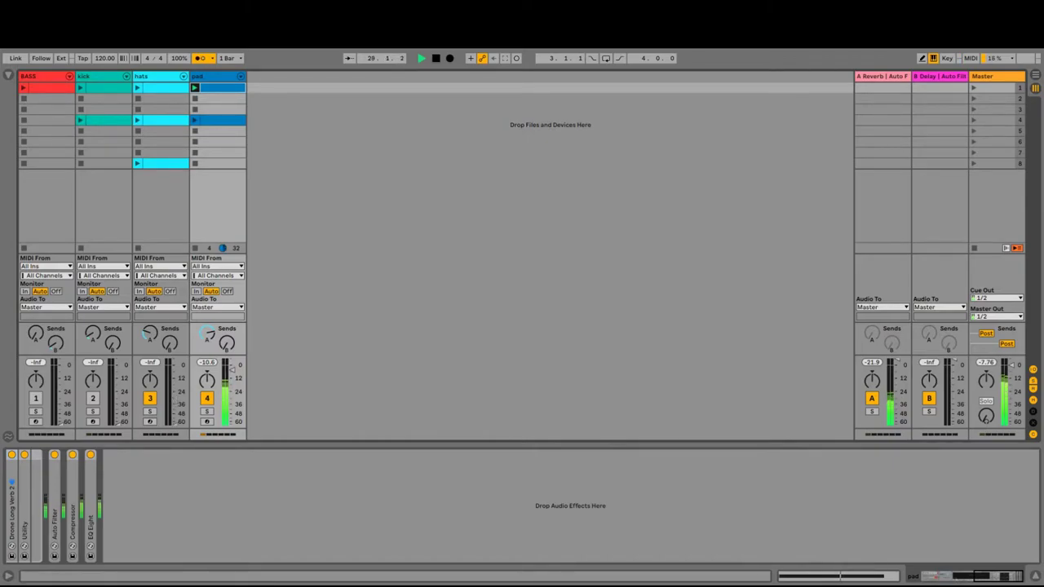
click(137, 87)
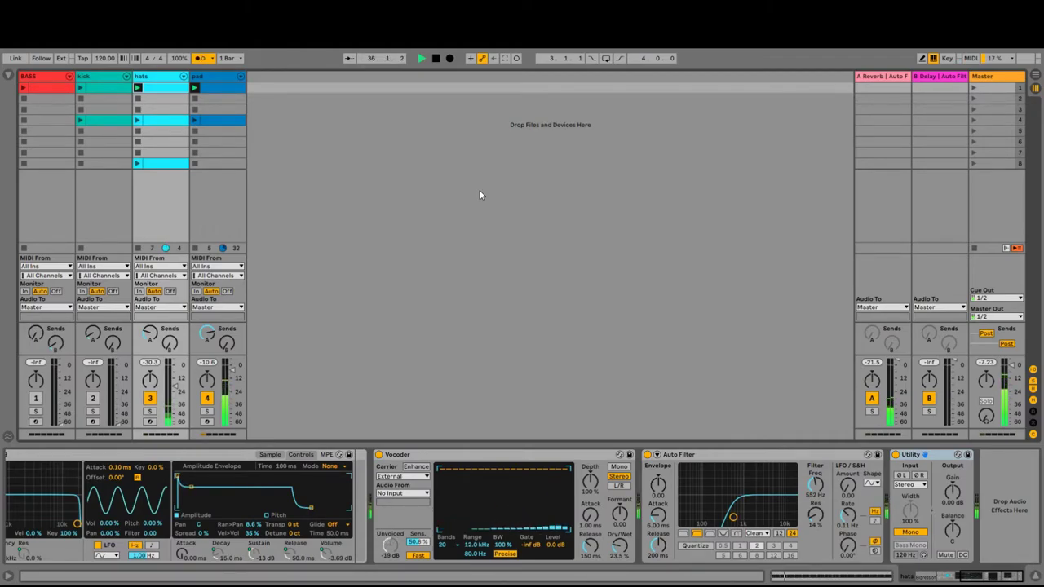
- Collapse the hats track's Vocoder, Auto Filter and Utility, and lower its Instrument Rack's Filter Freq macro to 35
double_click(466, 455)
double_click(467, 455)
double_click(449, 455)
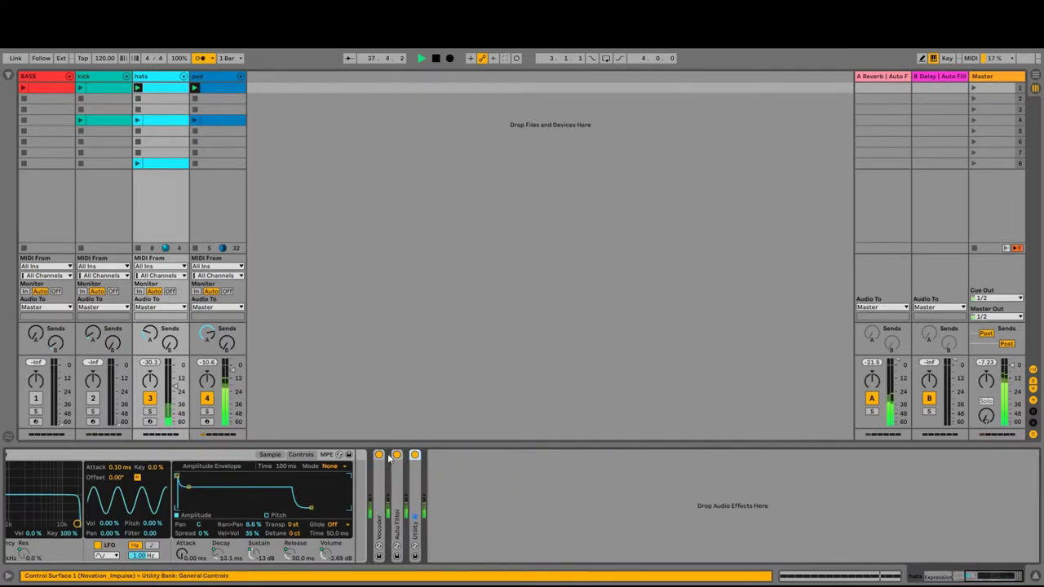
double_click(214, 456)
double_click(12, 489)
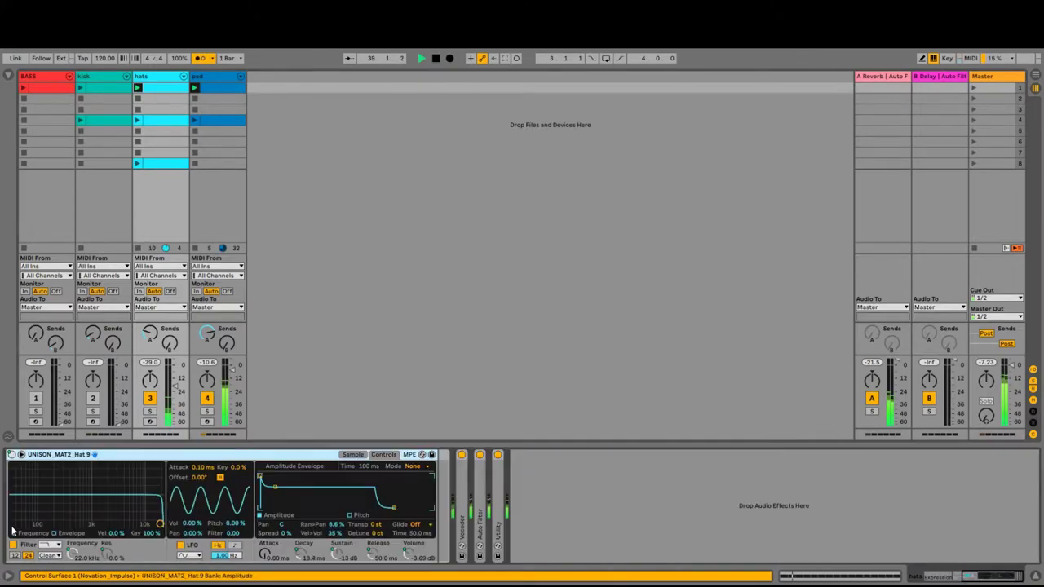
click(956, 581)
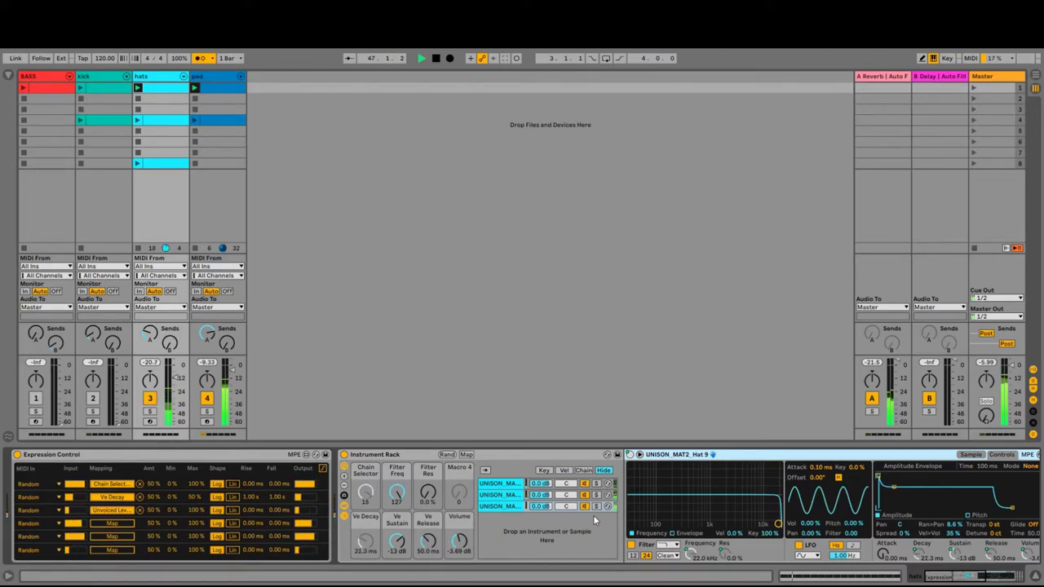
drag(405, 493, 405, 552)
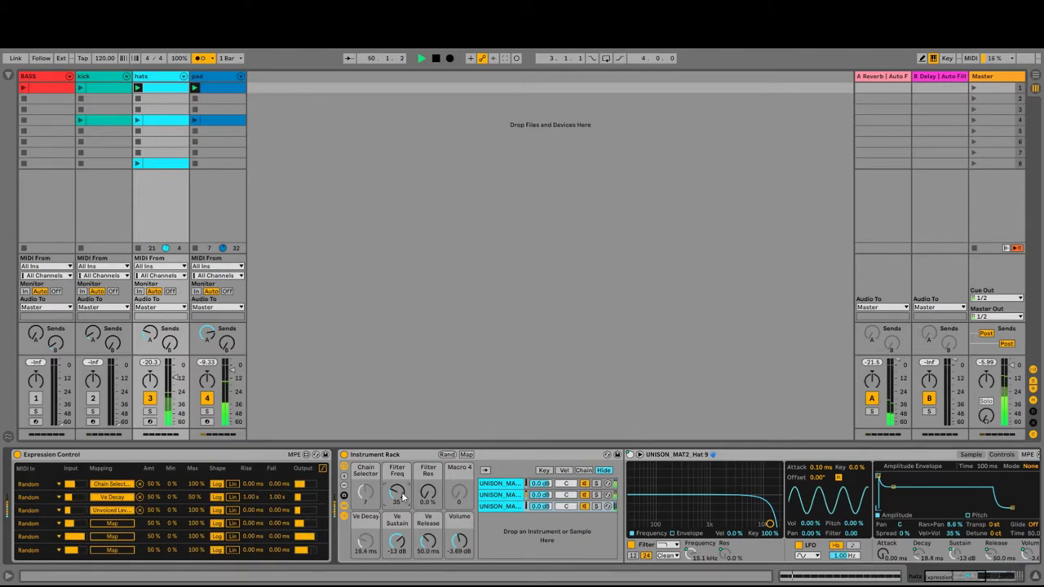
- Launch the kick track's first clip and raise the kick track's volume to near 0 dB
click(114, 82)
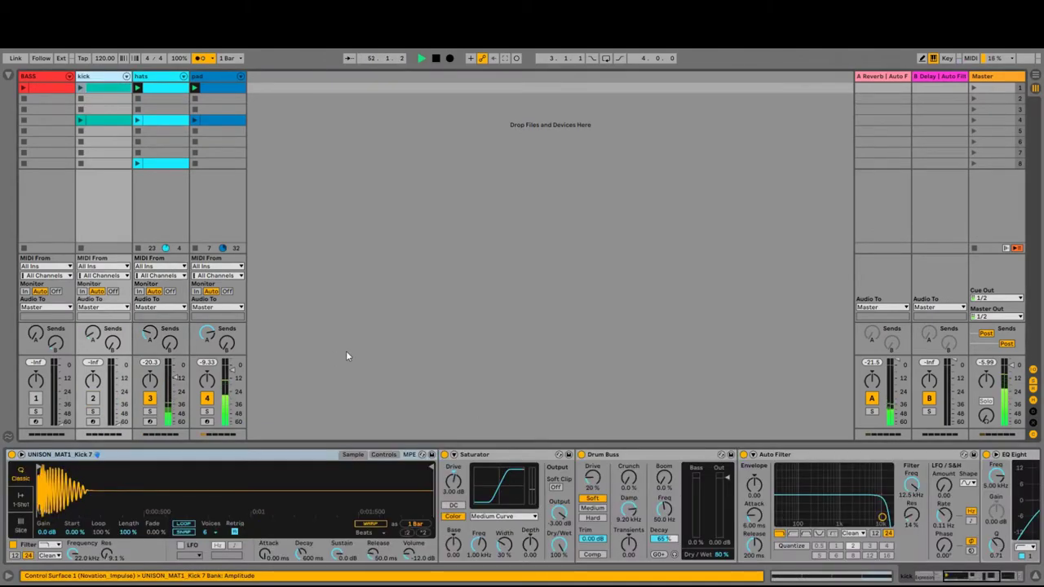
drag(118, 426, 119, 364)
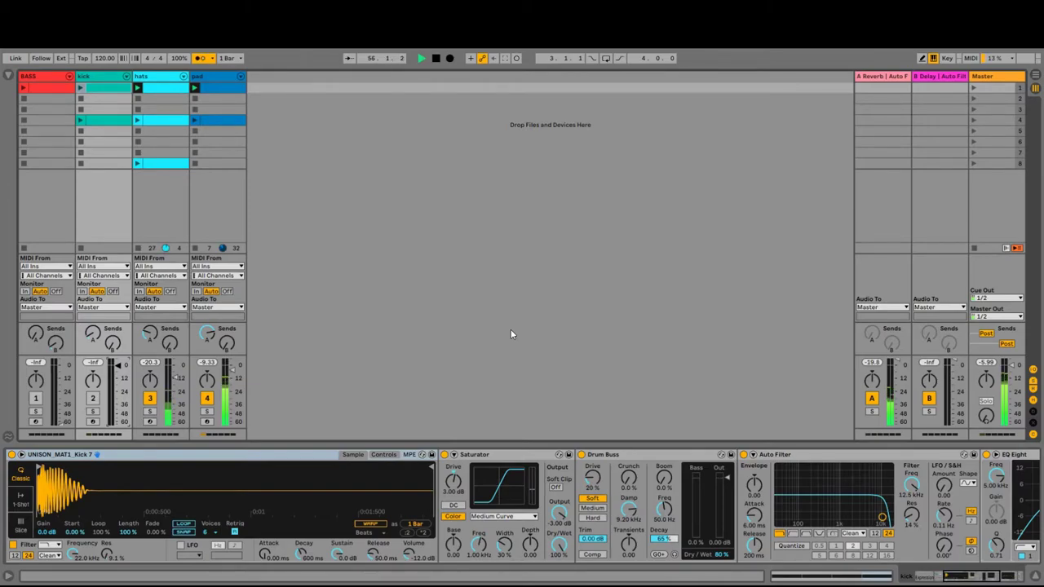
click(80, 88)
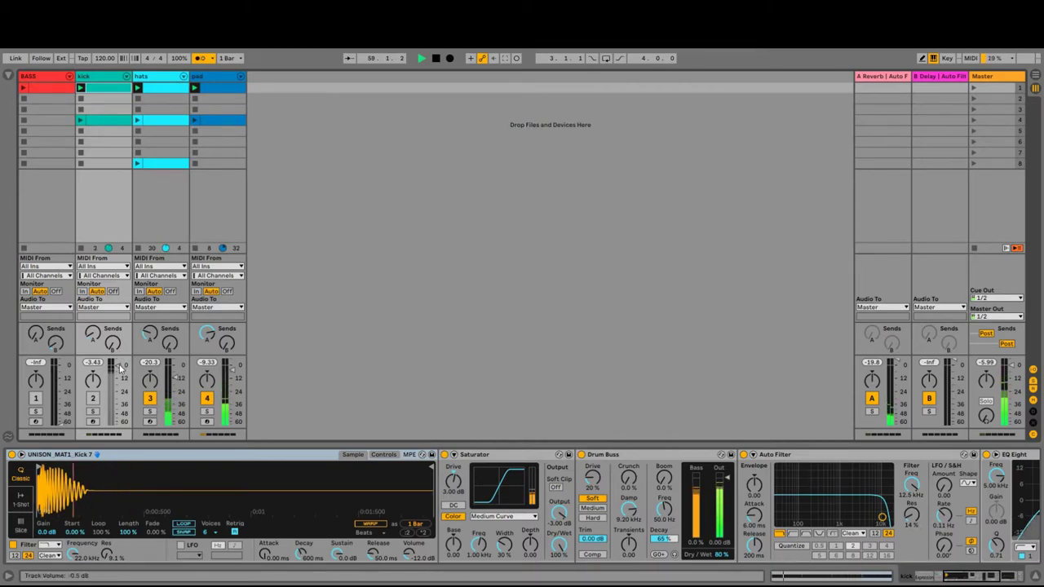
drag(116, 367, 117, 364)
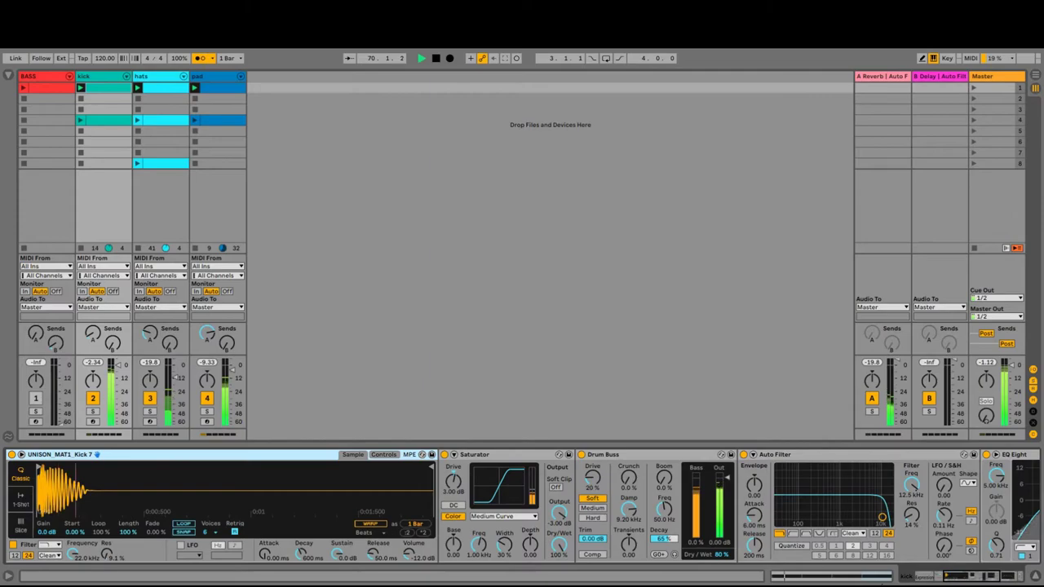
- Review the kick track's effect chain and the notes, velocity and chance in its playing clip
click(999, 577)
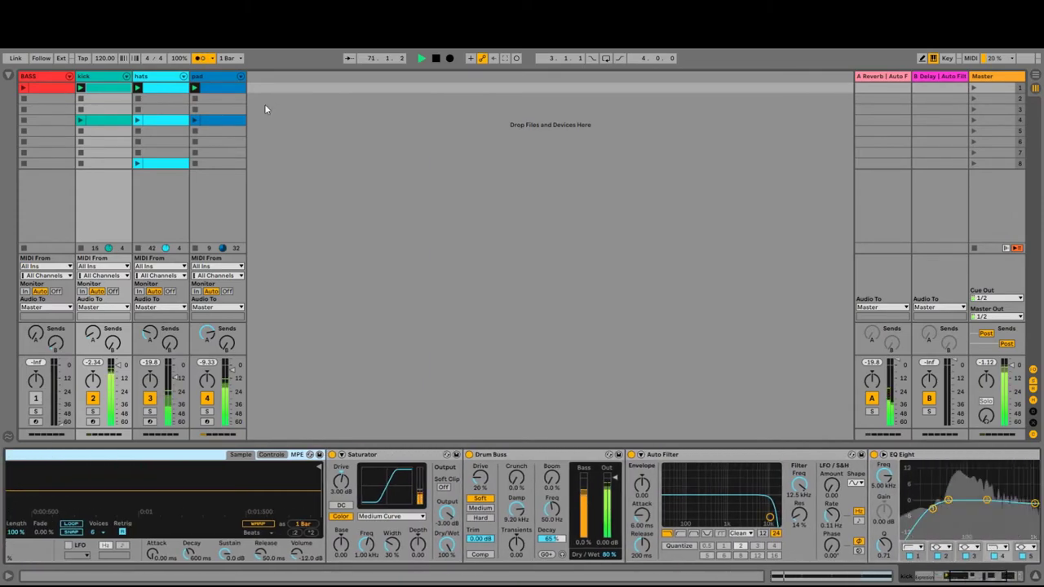
key(shift+Tab)
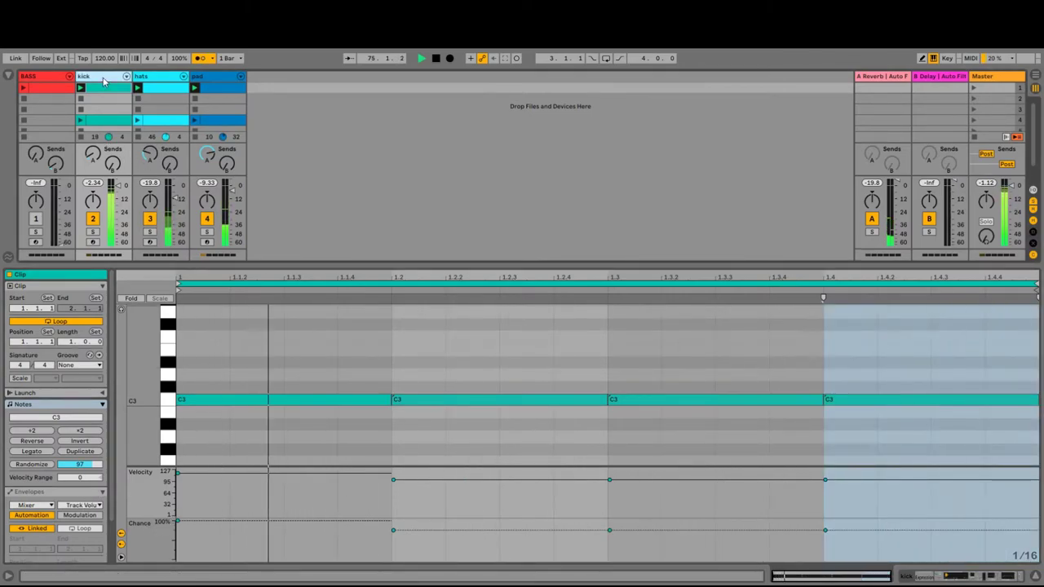
key(shift+Tab)
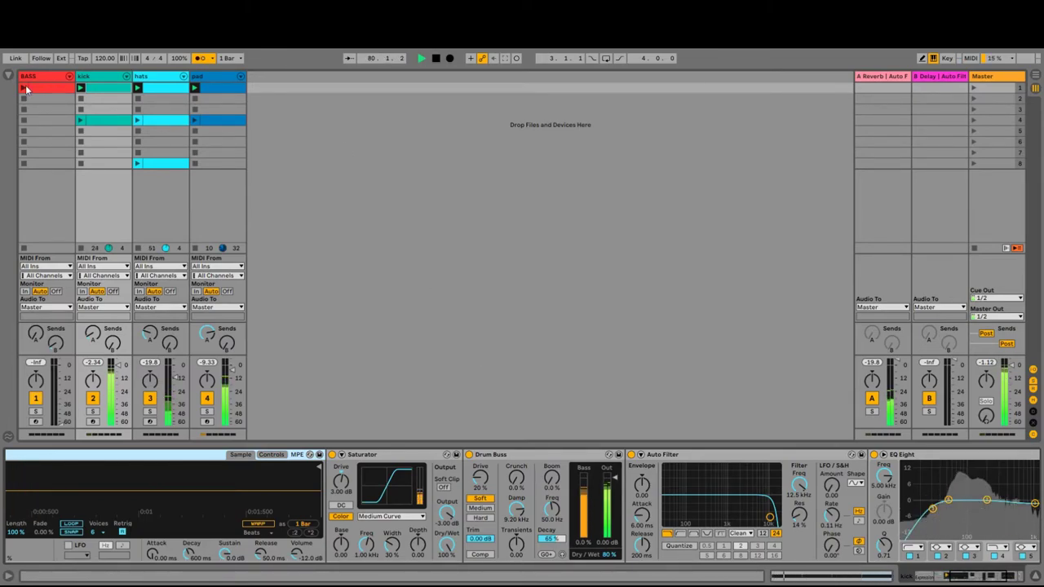
- Unfold the Audio Effect Rack and its Limiter on the BASS track, and set the Limiter's Gain to 0.60 dB
key(Left)
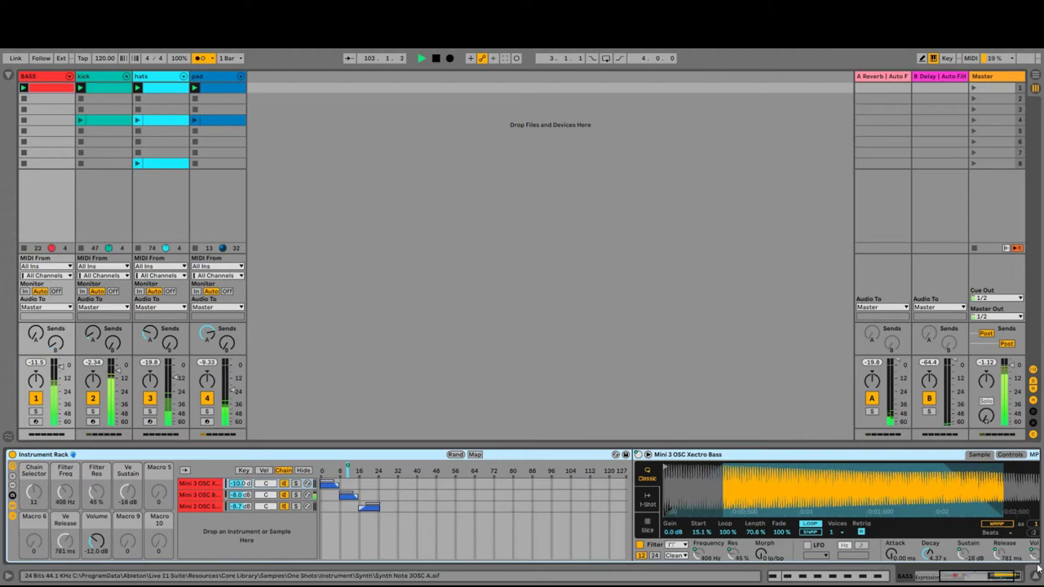
click(1016, 578)
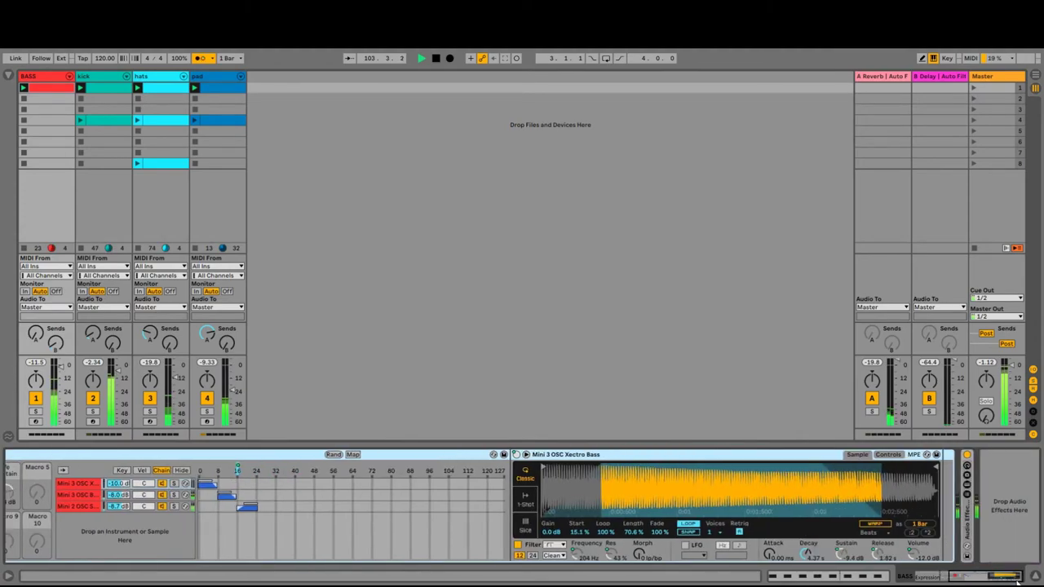
double_click(969, 527)
click(995, 578)
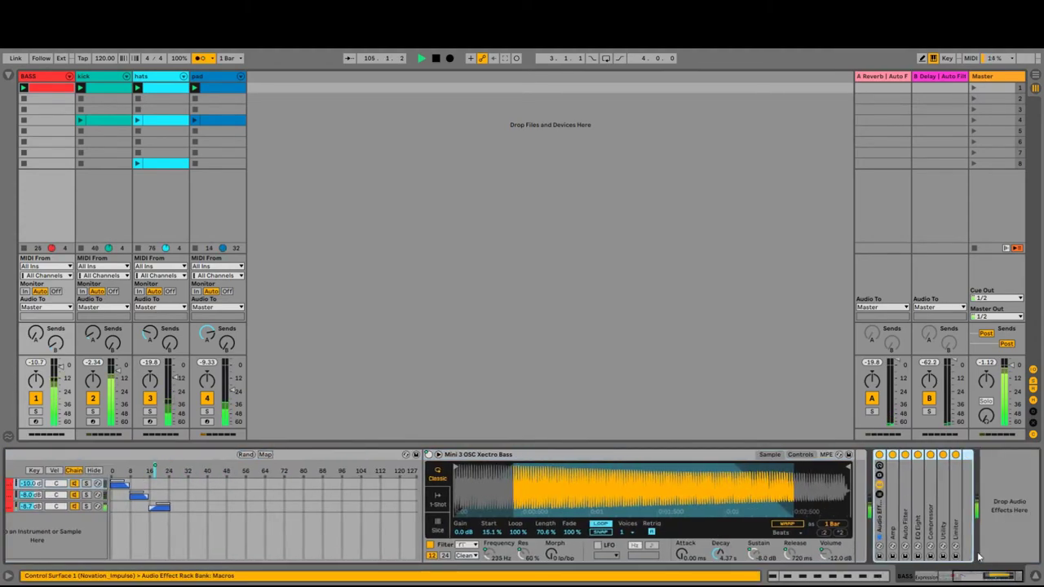
double_click(985, 530)
drag(969, 481, 969, 472)
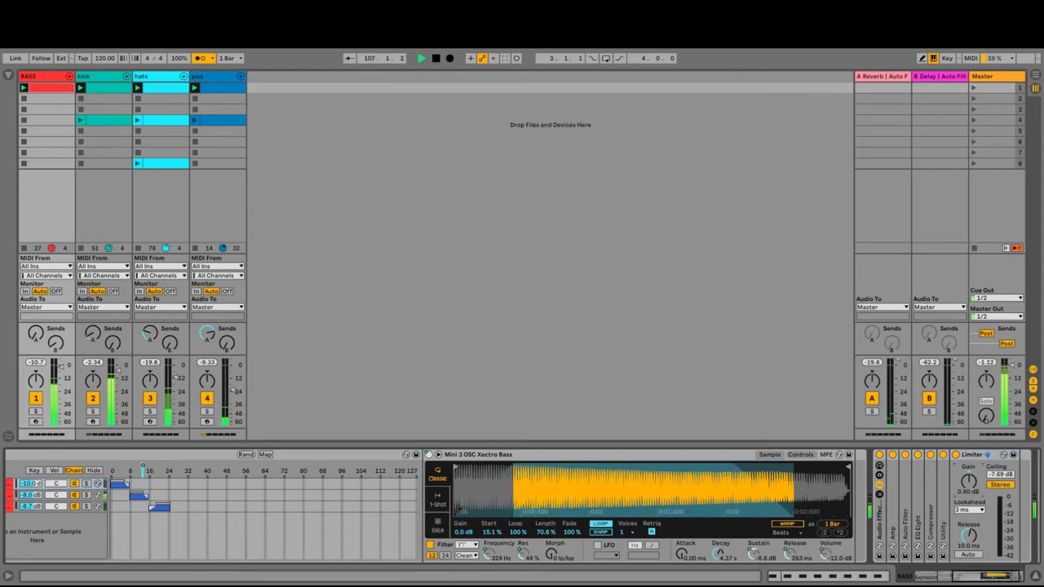